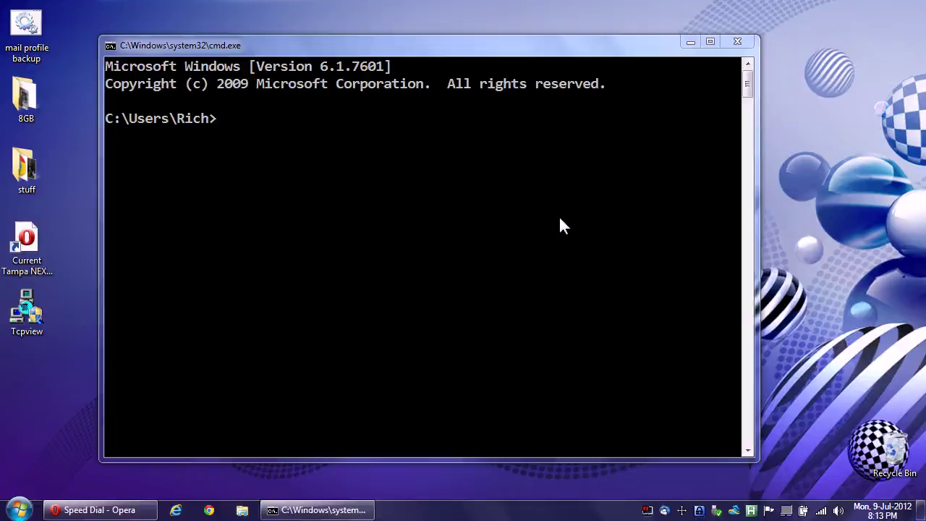
Change the command prompt's working folder to Desktop with 'cd desktop'.
click(559, 218)
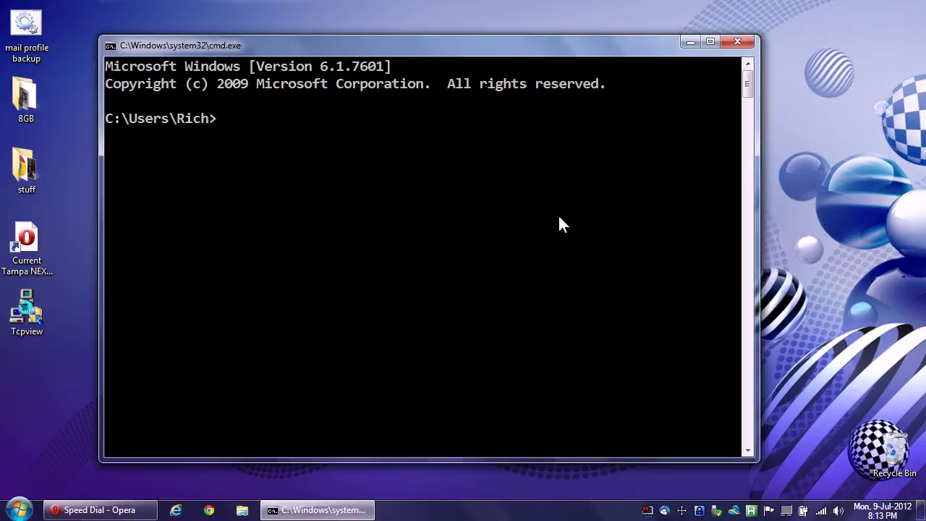
text(cd desktop)
key(Return)
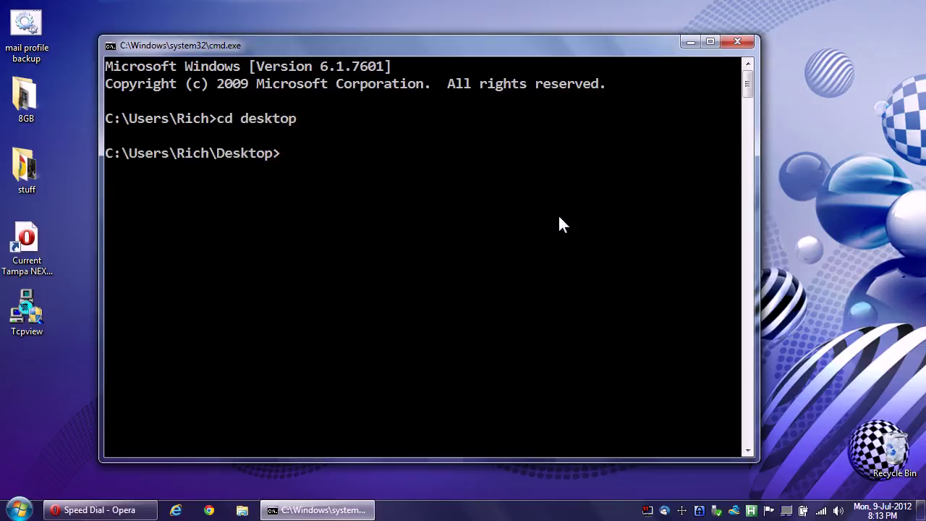
Connect to ftp.opera.com and log in as 'anonymous' with a blank password.
text(ftp ftp.opera.com)
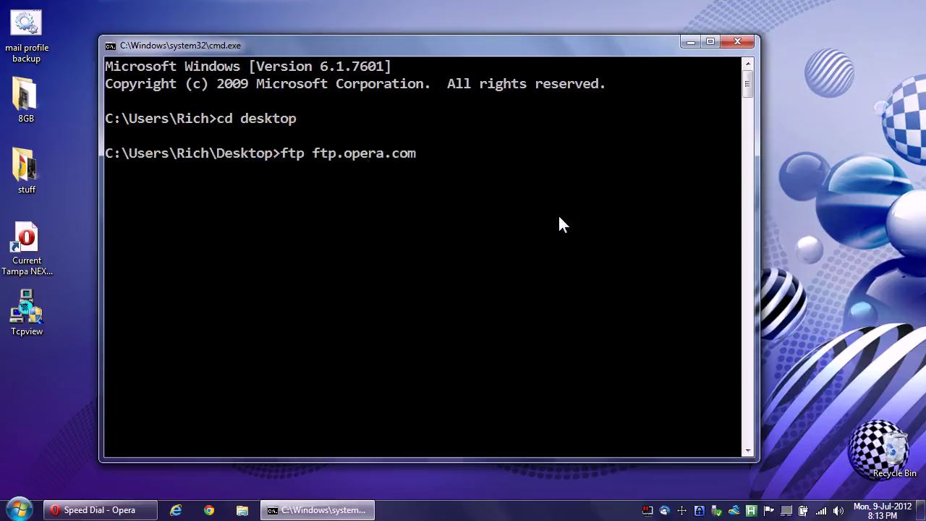
key(Return)
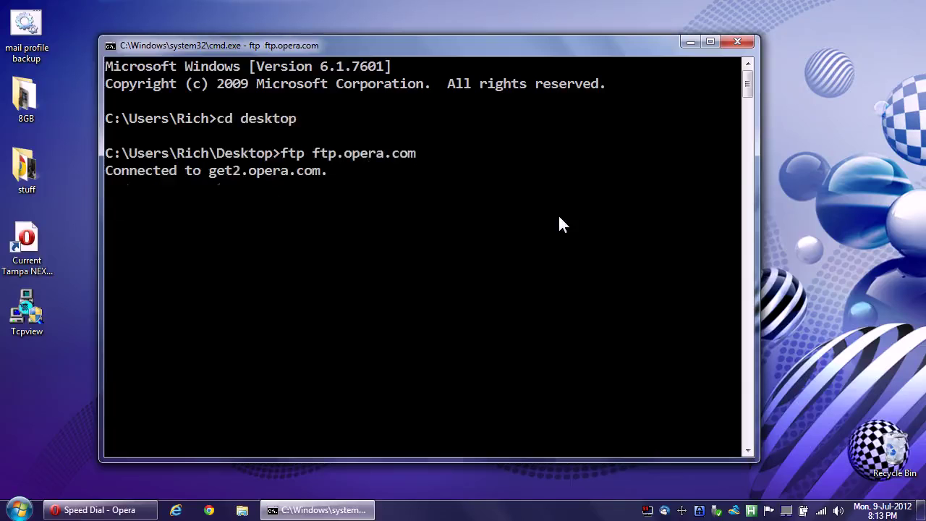
text(anonymoys)
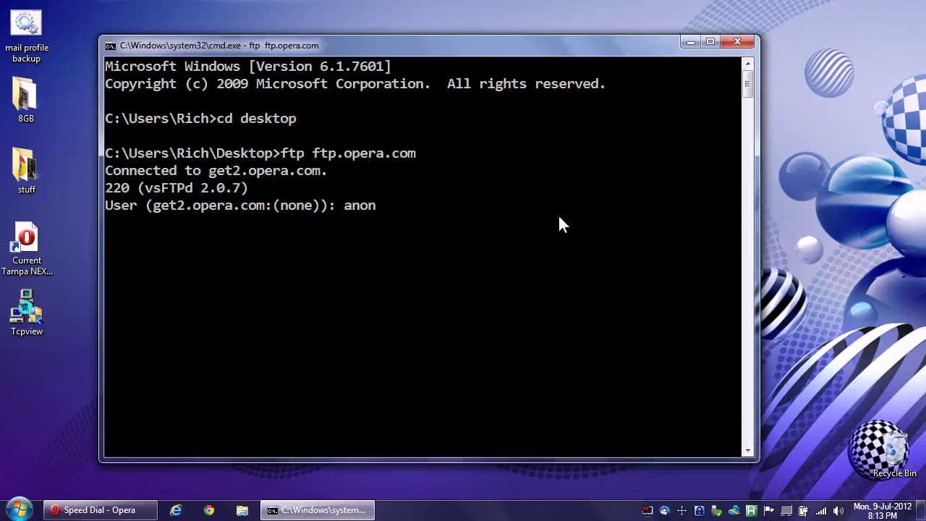
key(BackSpace)
key(BackSpace)
key(BackSpace)
key(BackSpace)
text(mous)
key(Return)
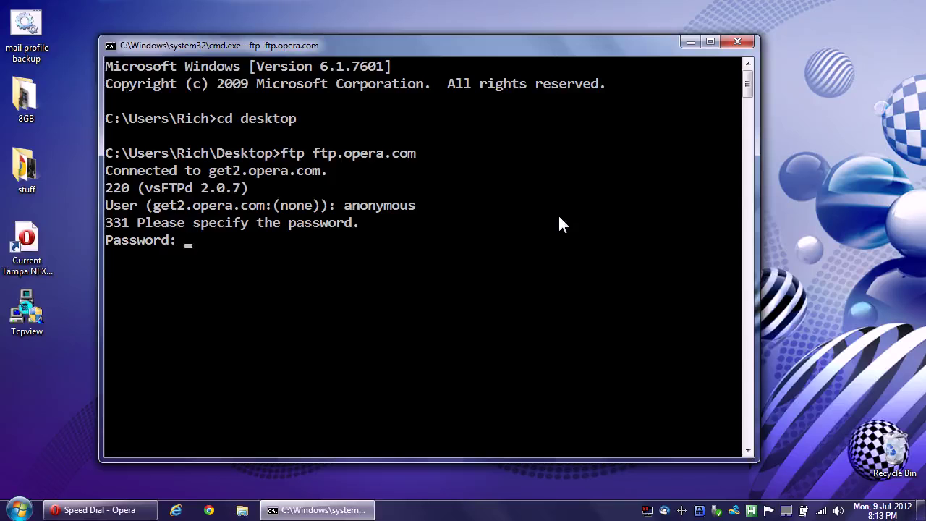
key(Return)
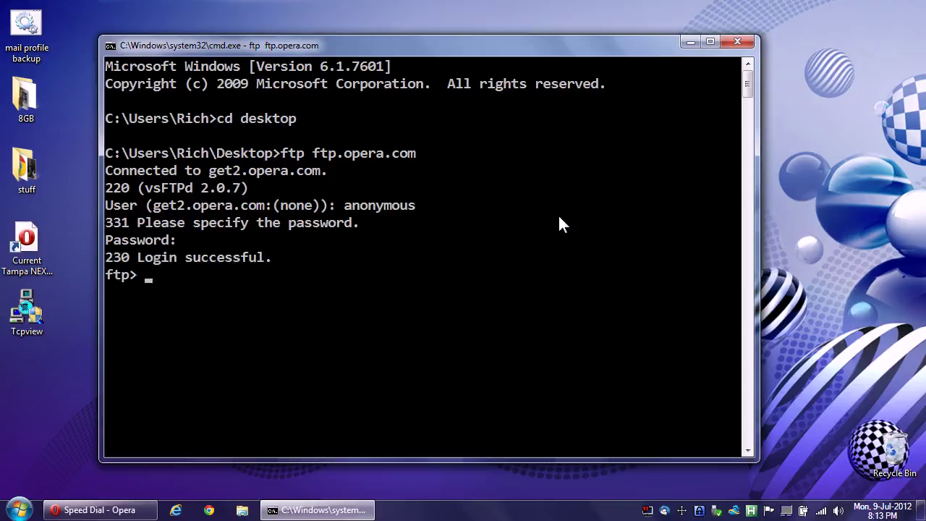
List the FTP server's root, then enter the pub folder and list its contents.
text(ls -l)
key(Return)
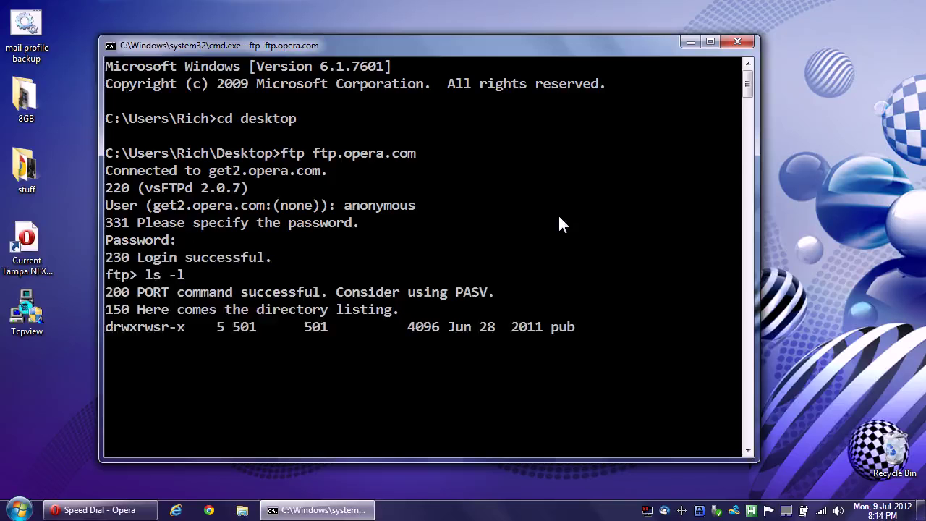
text(cd pub)
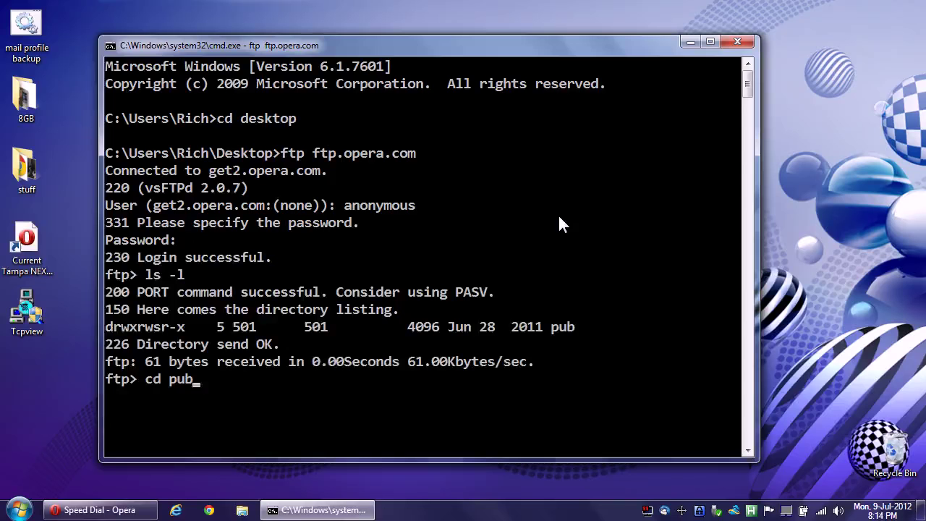
key(Return)
text(ls -l)
key(Return)
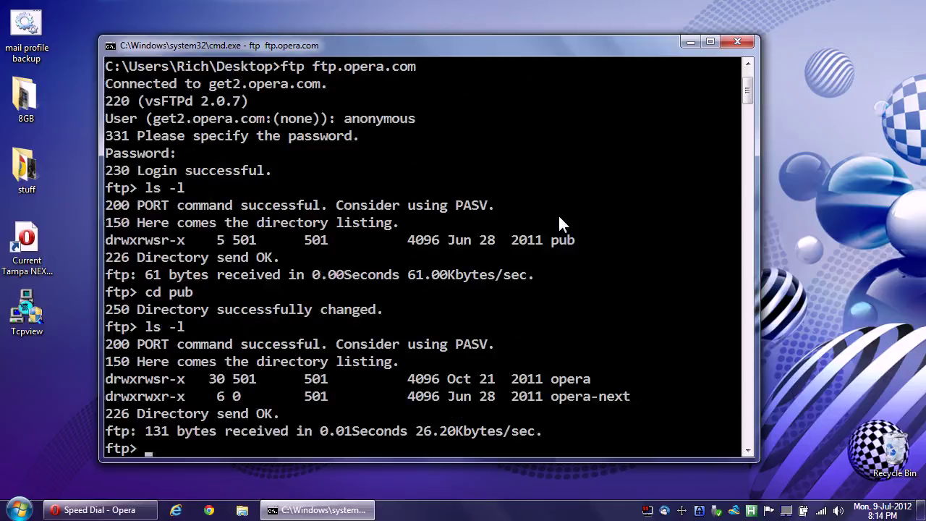
Enter the opera folder and review its listing of platform folders.
text(cd opera)
key(Return)
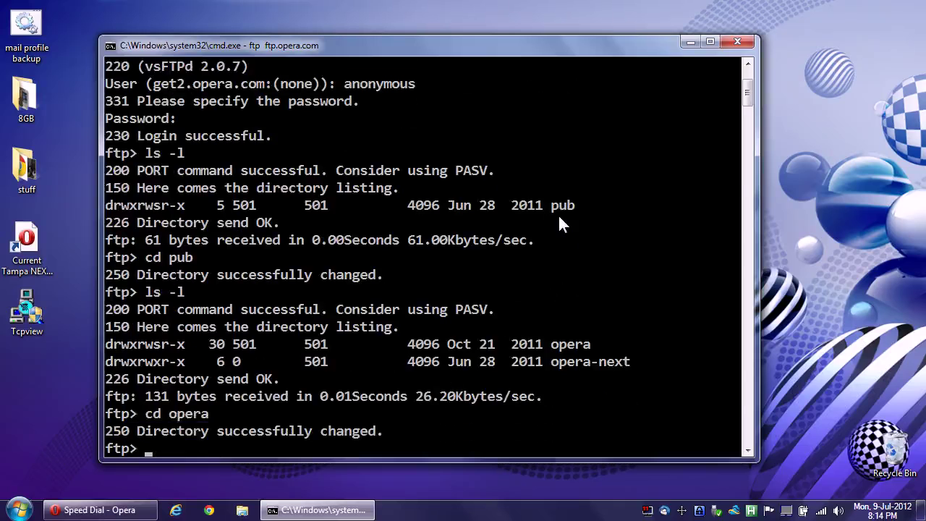
text(ls -l)
key(Return)
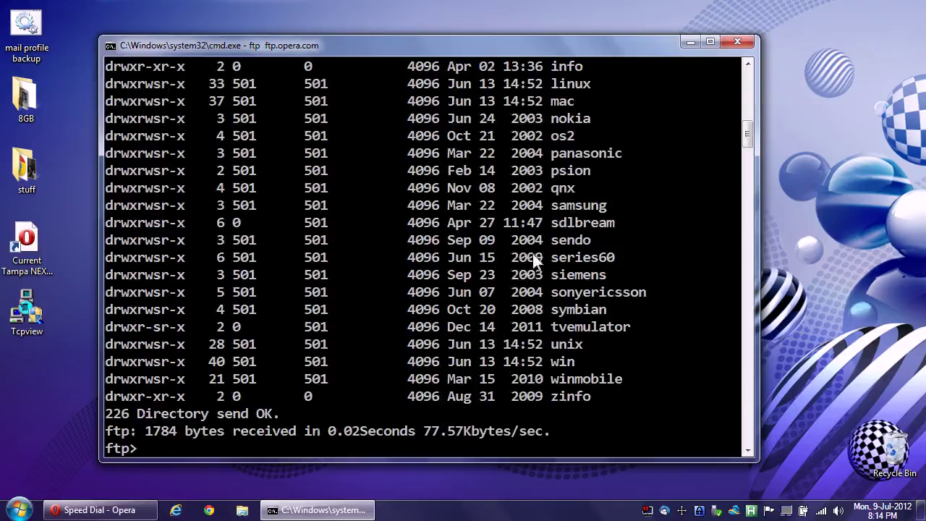
scroll(569, 215, up, 5)
scroll(523, 225, down, 5)
scroll(501, 192, up, 2)
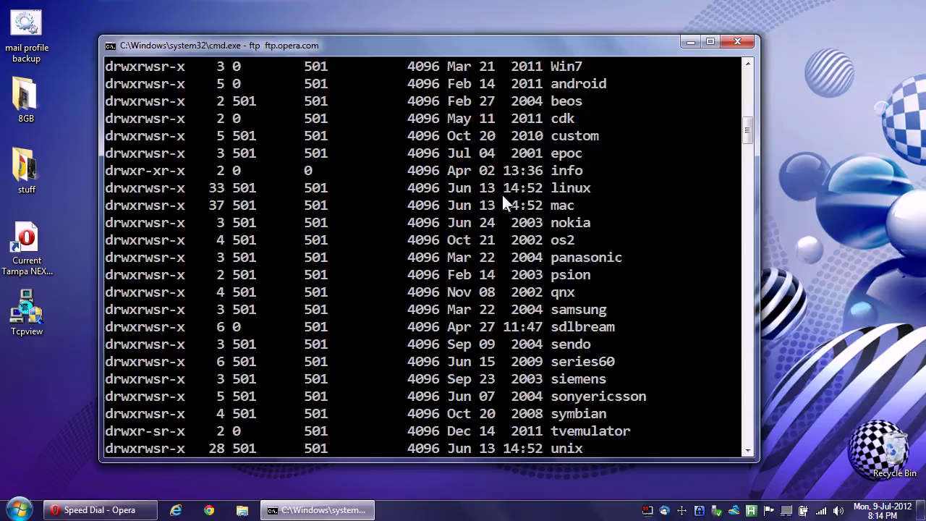
scroll(502, 194, up, 1)
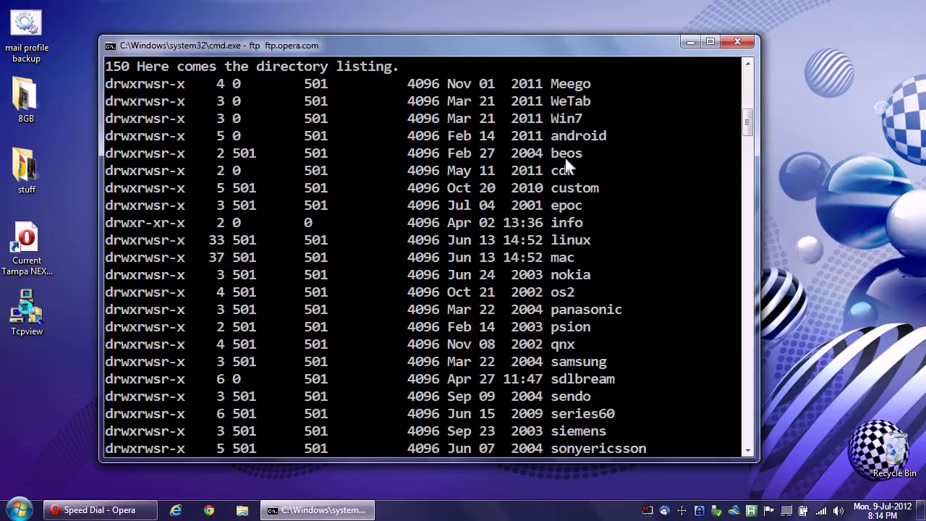
scroll(469, 275, down, 1)
scroll(467, 269, down, 2)
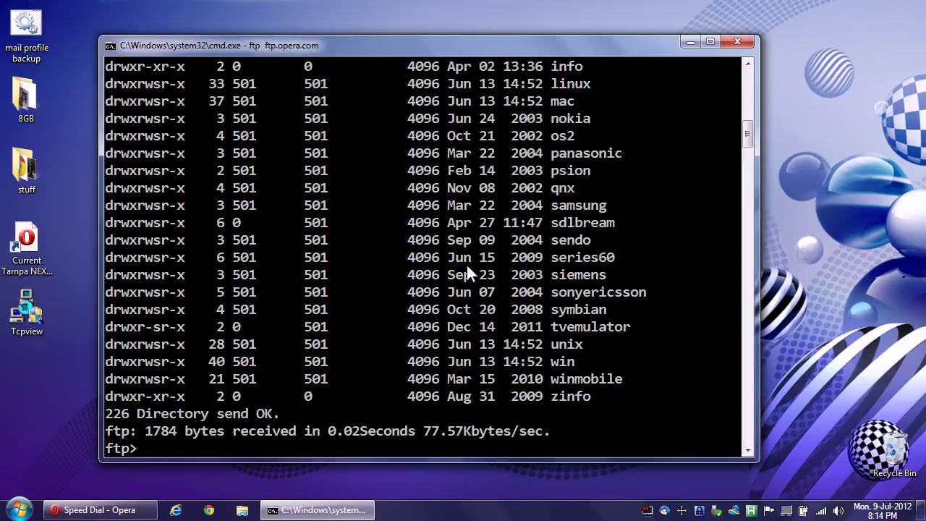
scroll(467, 267, up, 3)
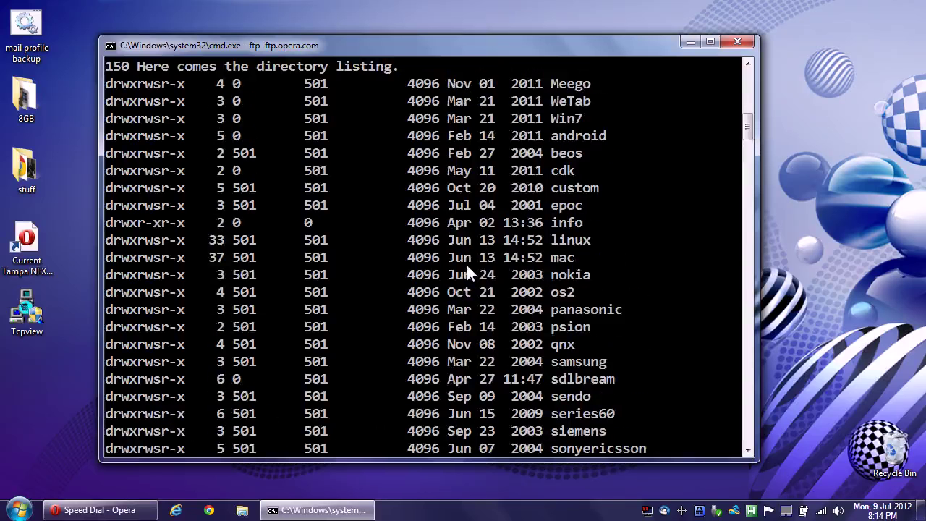
scroll(362, 276, down, 3)
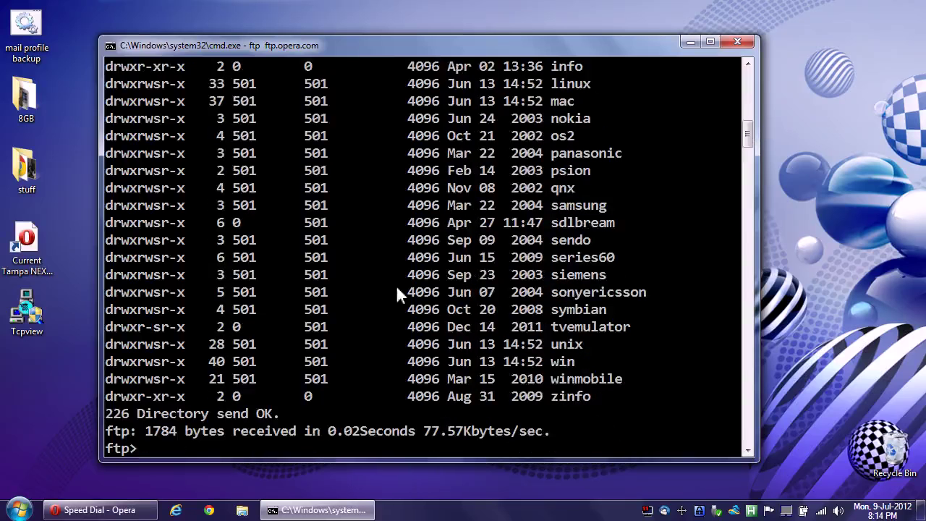
Enter the win folder and list its version folders, 1000 through 1200b1 plus lng.
text(dd win)
key(Return)
text(l)
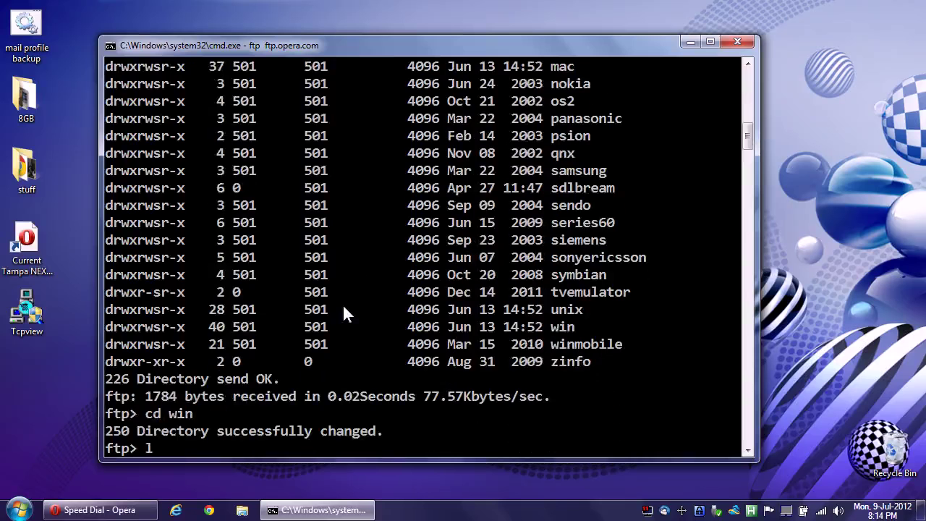
text(s -l)
key(Return)
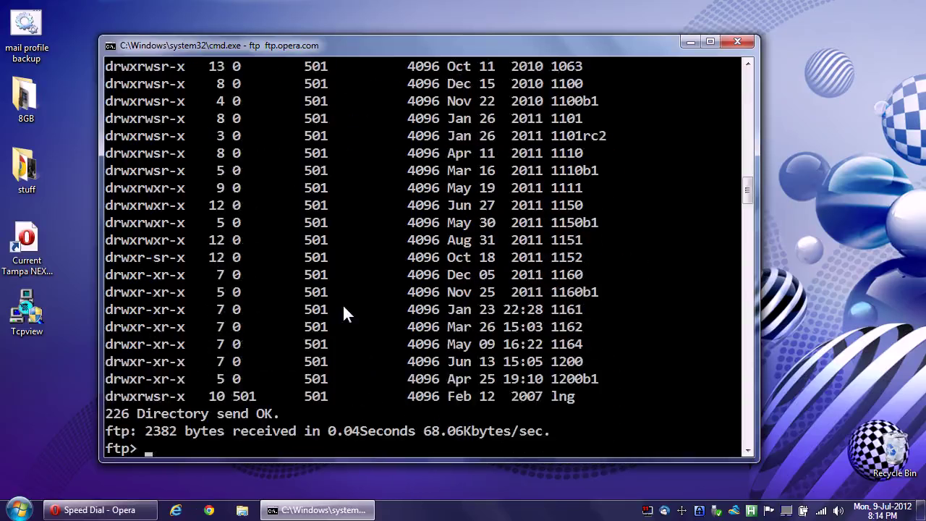
scroll(451, 324, up, 7)
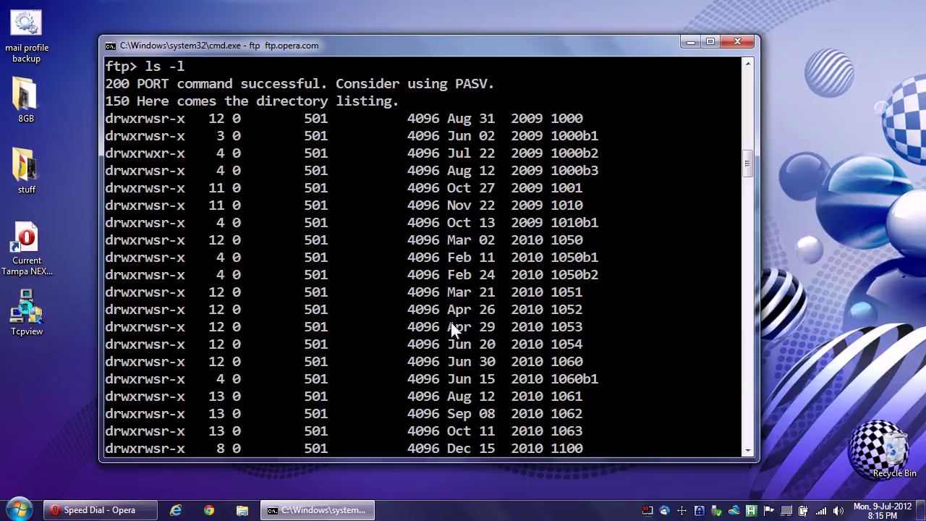
scroll(451, 321, down, 6)
scroll(451, 324, down, 2)
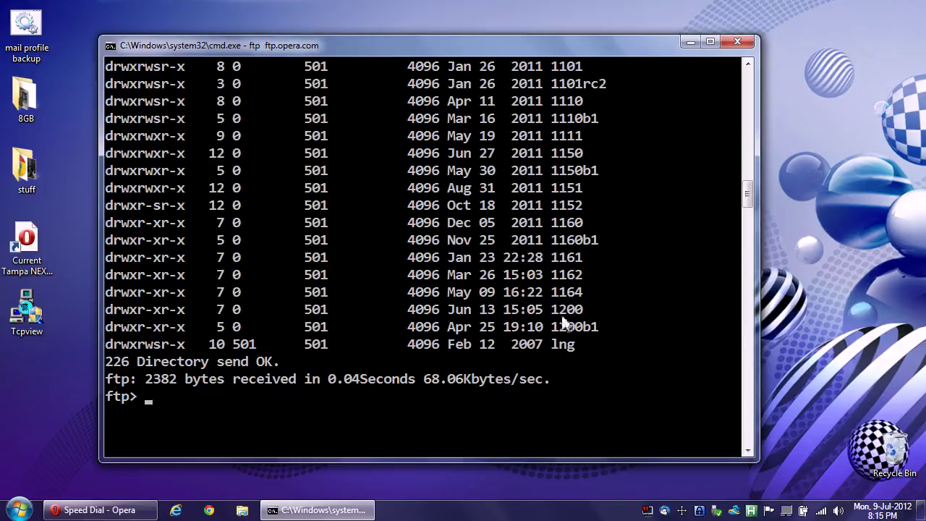
Enter the 1200 release folder and list its contents.
text(cd 1200)
key(Return)
text(ls -l)
key(Return)
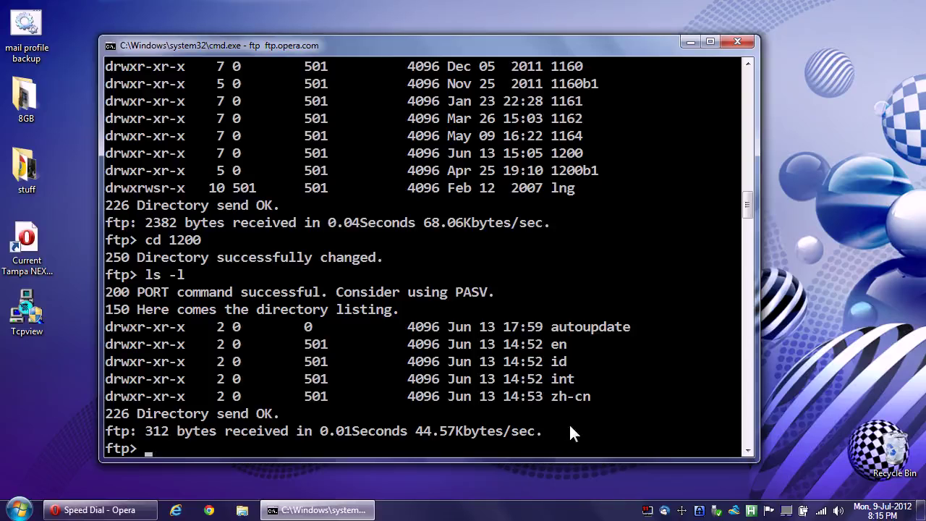
Enter the int folder and list Opera_1200_int_Setup.exe and Opera_1200_int_Setup_x64.exe.
text(cd int)
key(Return)
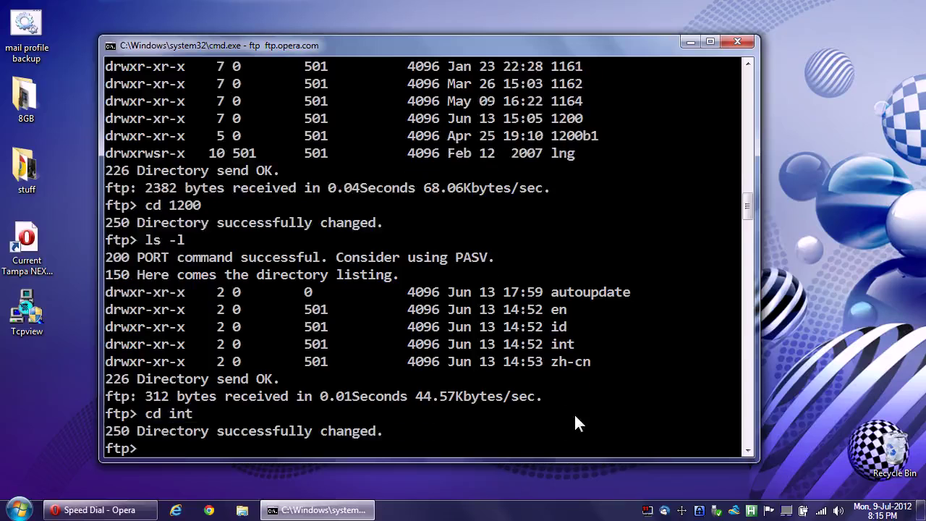
text(ls -l)
key(Return)
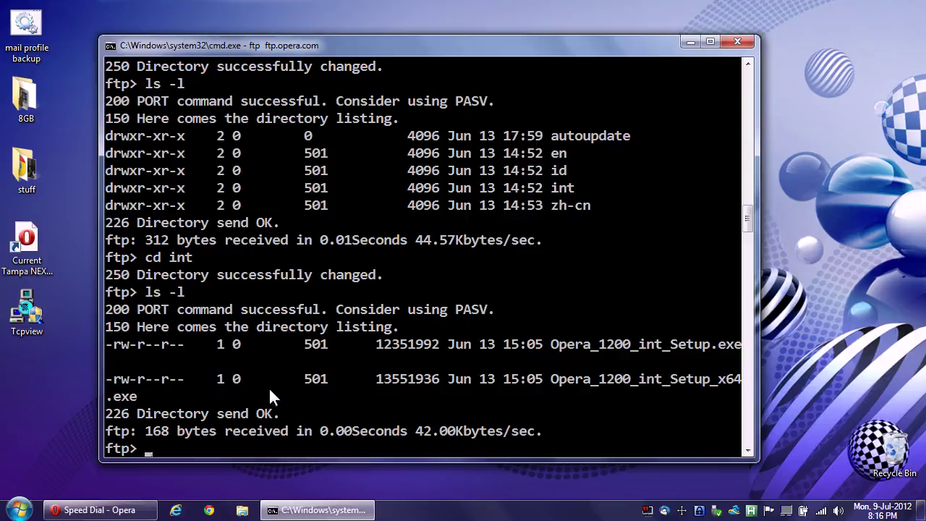
Download Opera_1200_int_Setup_x64.exe to the Desktop in binary mode.
text(bin)
key(Return)
text(get )
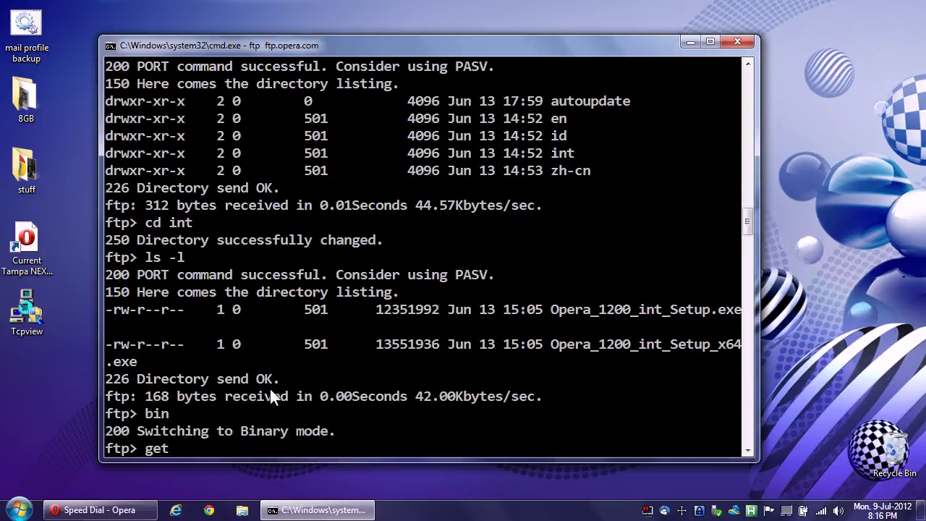
text(Opera_1200_)
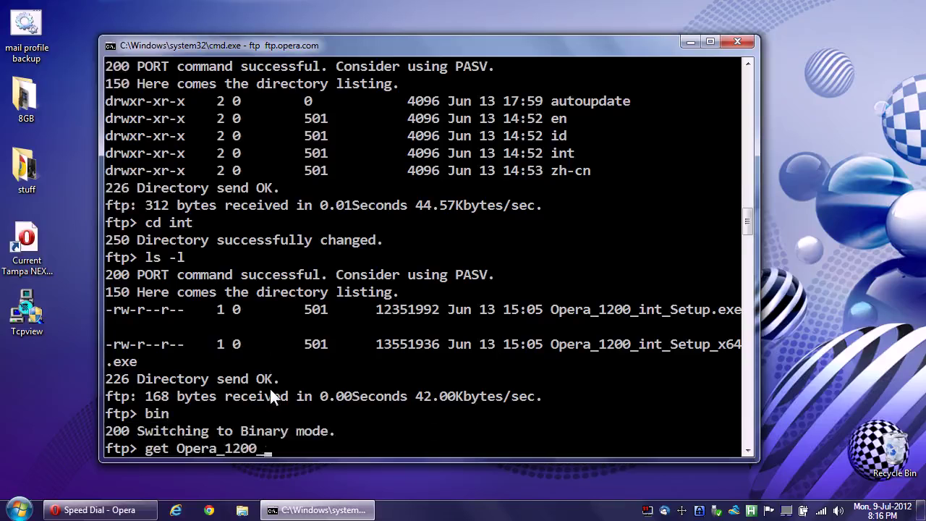
text(int_Setup)
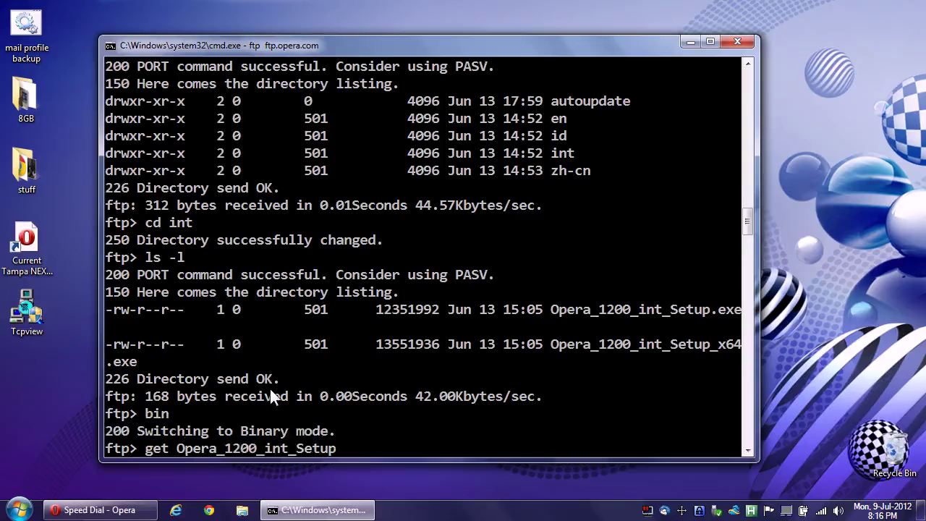
text(_x64.exe)
key(Return)
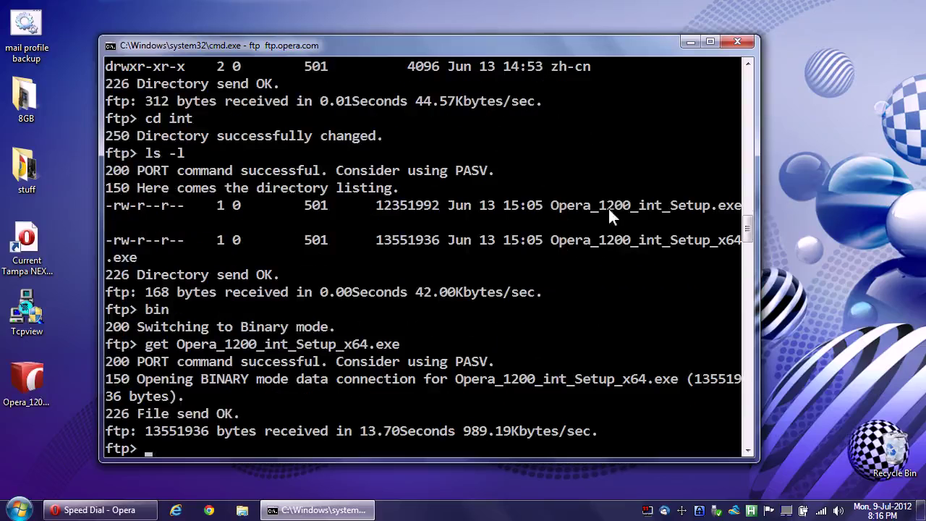
Select the downloaded installer, minimize the command window and restore Opera's Speed Dial.
click(45, 402)
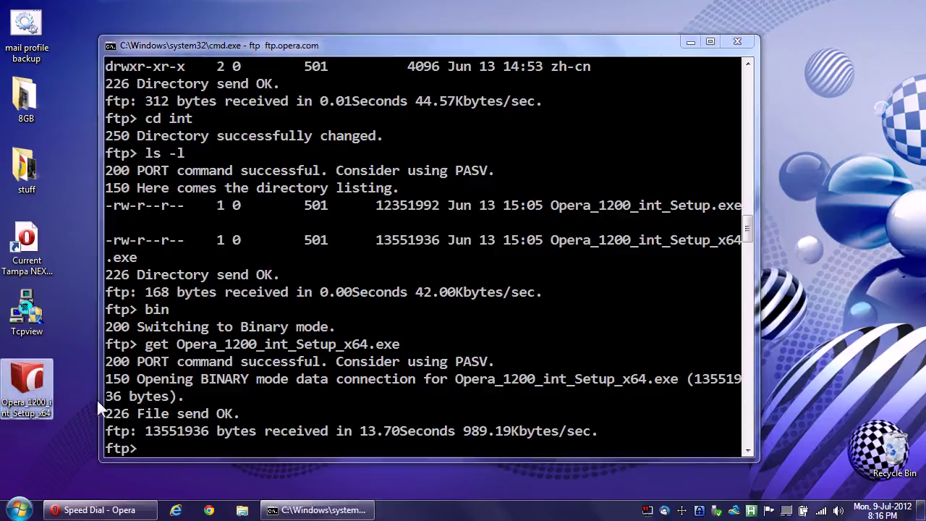
click(691, 43)
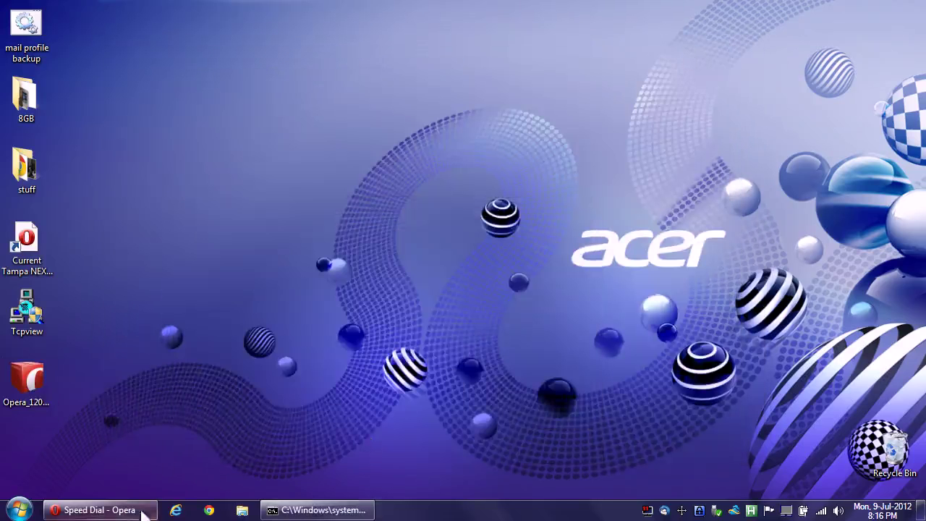
click(115, 510)
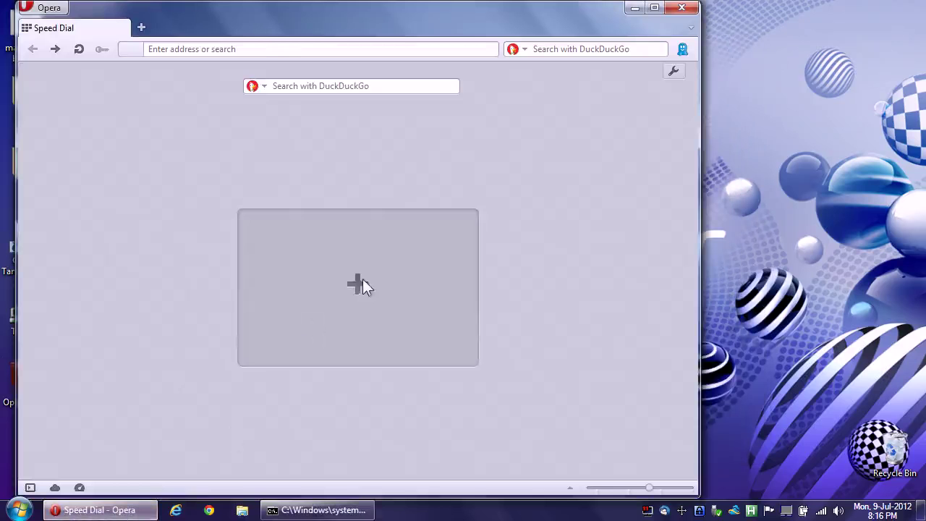
right_click(521, 501)
click(557, 457)
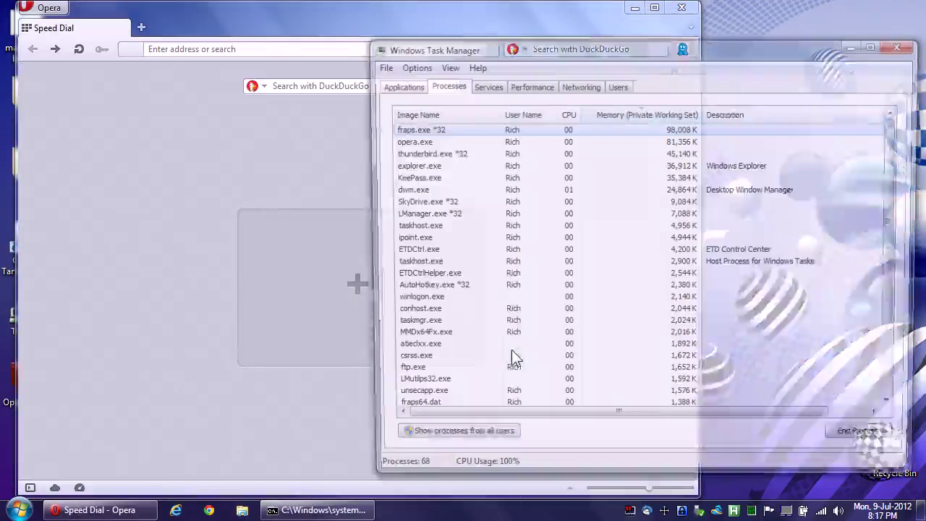
click(416, 140)
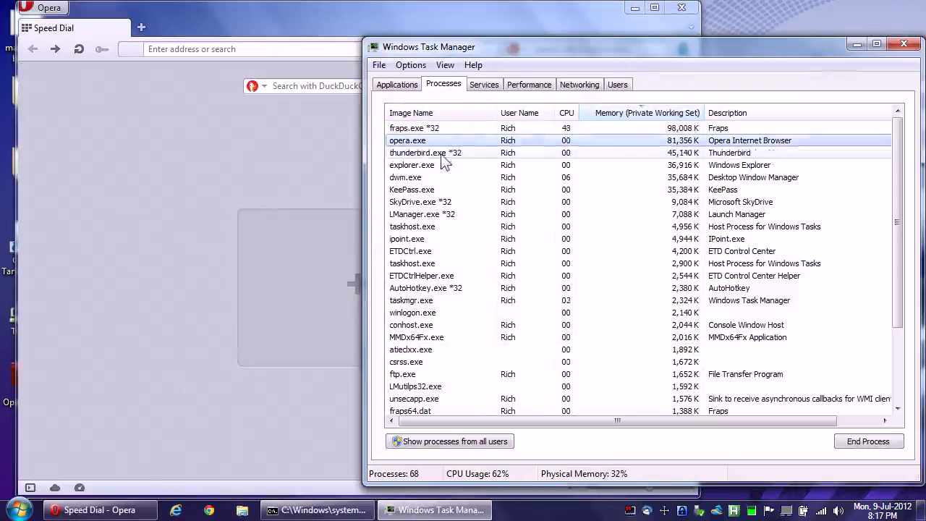
click(434, 153)
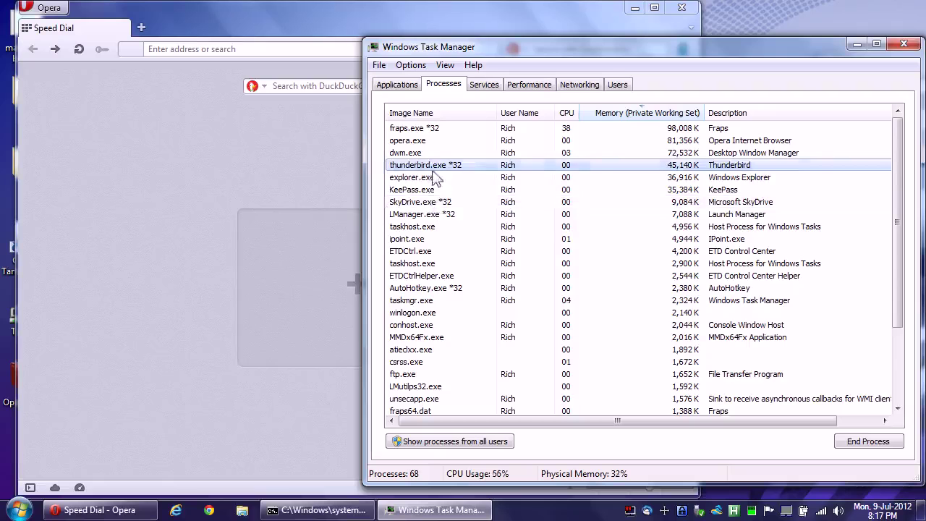
click(431, 214)
click(431, 288)
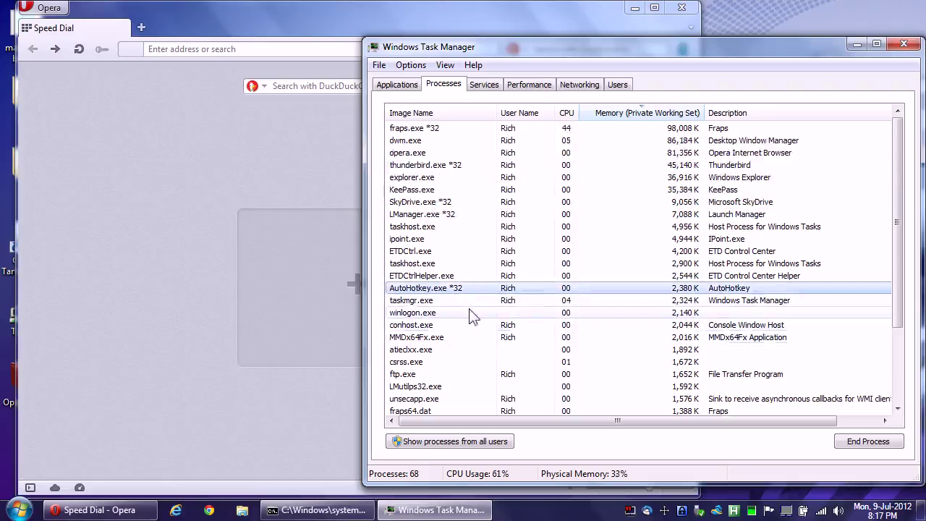
scroll(466, 318, down, 2)
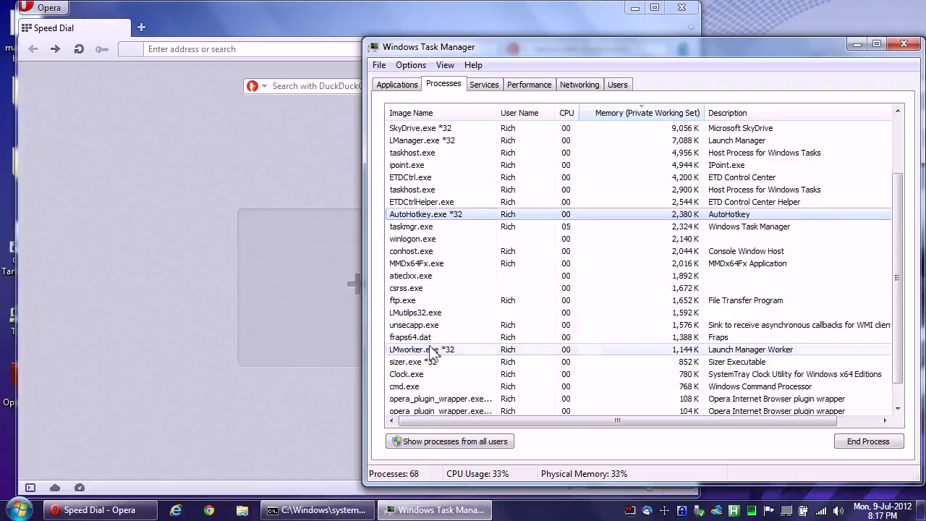
click(427, 361)
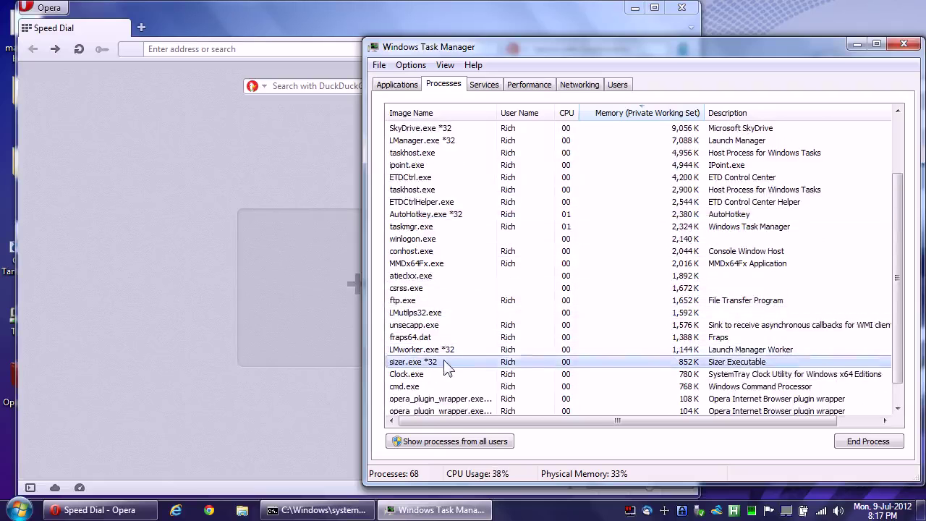
scroll(456, 351, down, 1)
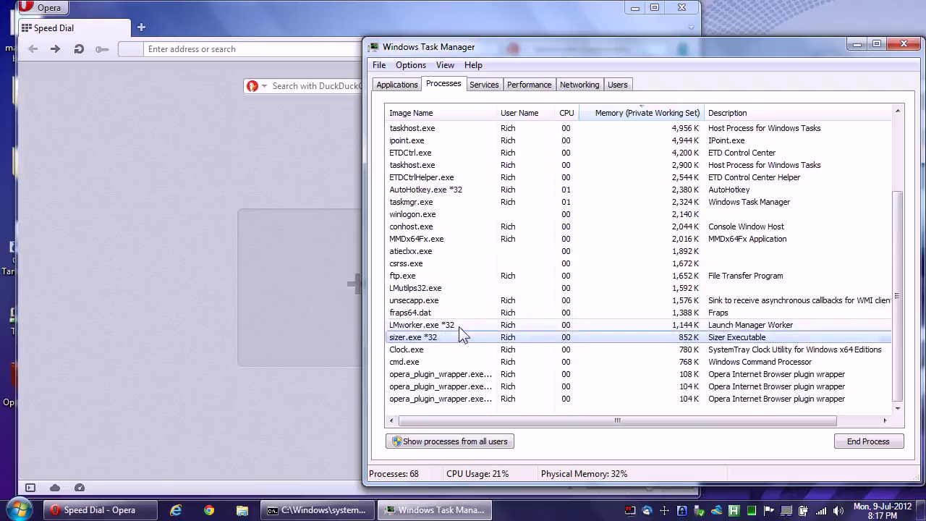
scroll(463, 329, up, 3)
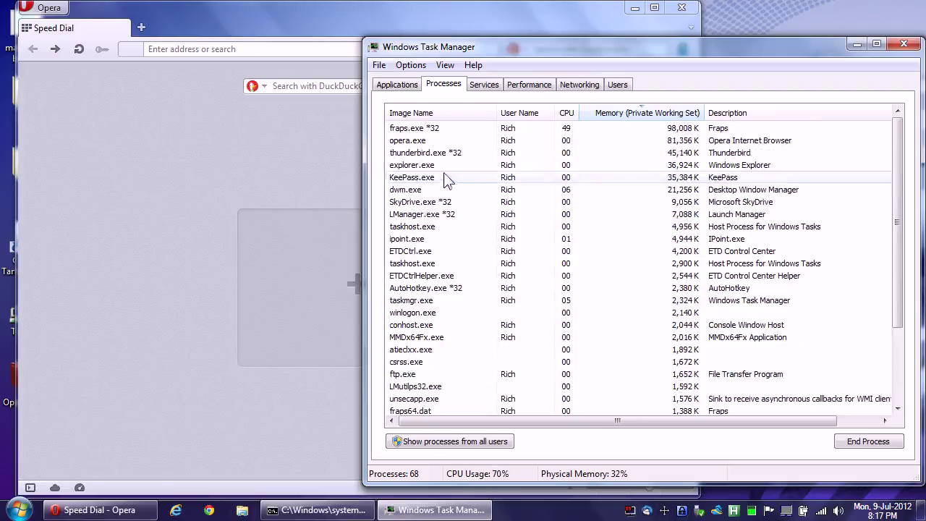
click(420, 141)
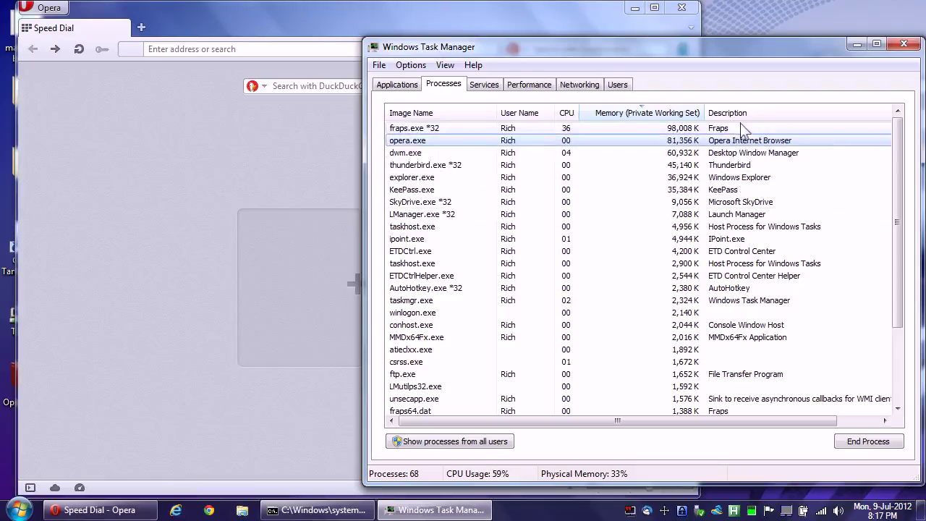
click(903, 45)
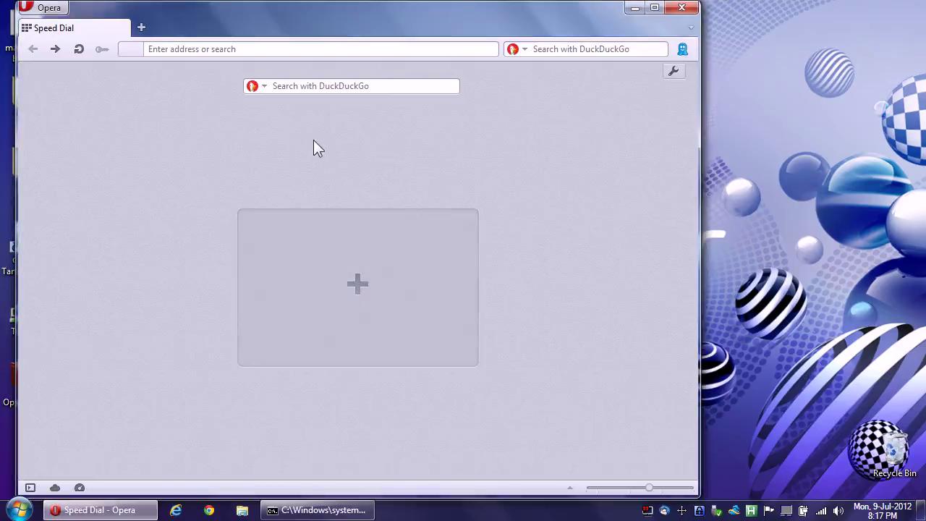
Maximize Opera and load pcmech.com.
click(654, 7)
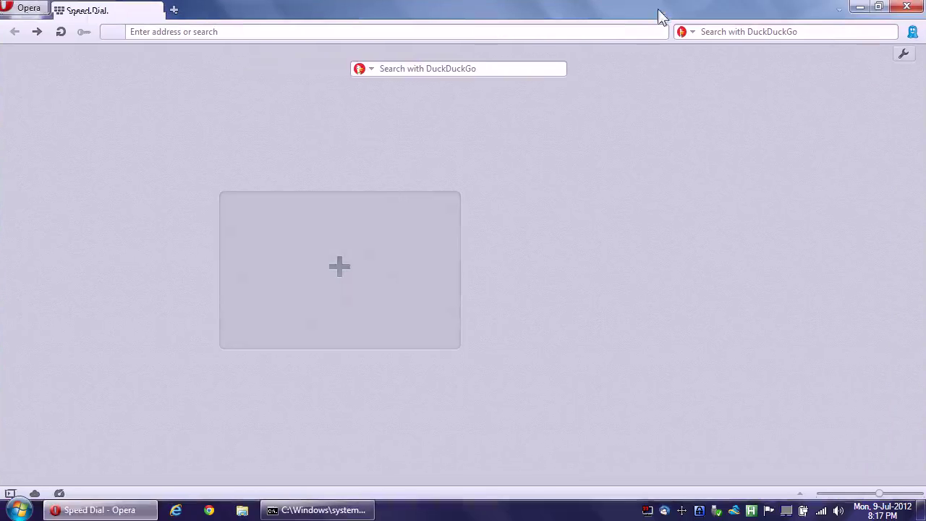
click(310, 36)
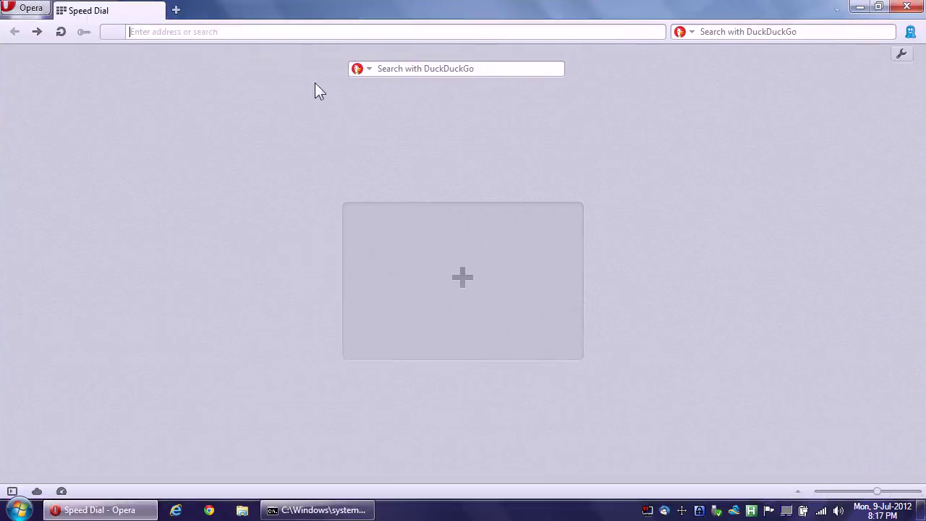
text(pcmech.com)
key(Return)
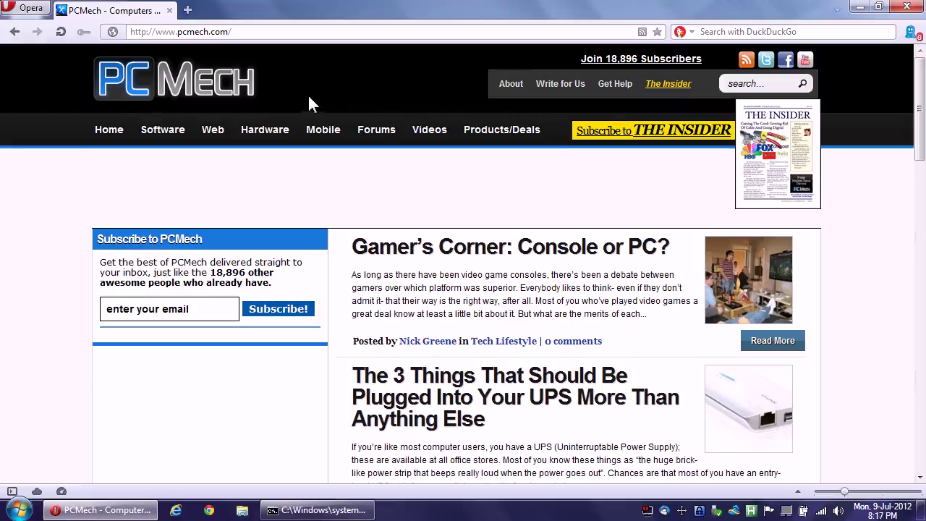
Skim the PCMech page, select its address, then minimize Opera to show the desktop.
scroll(347, 209, down, 15)
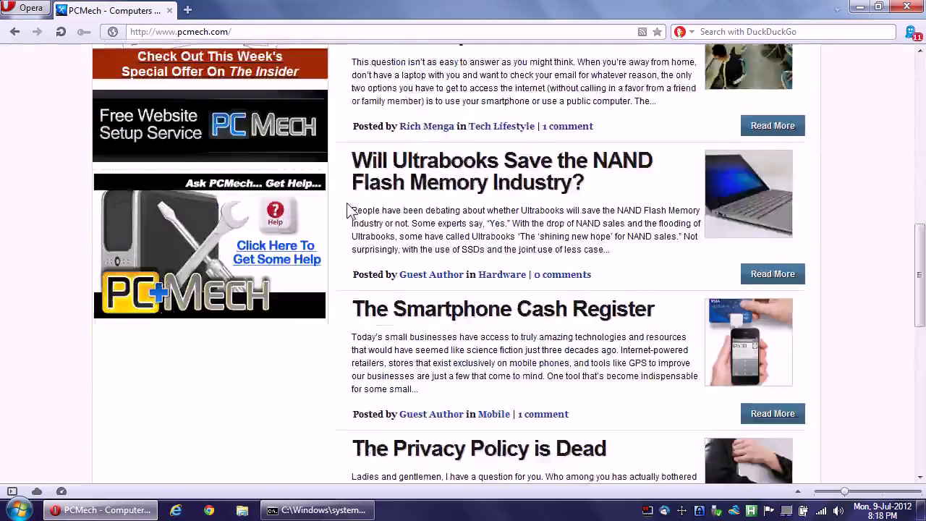
scroll(347, 209, up, 20)
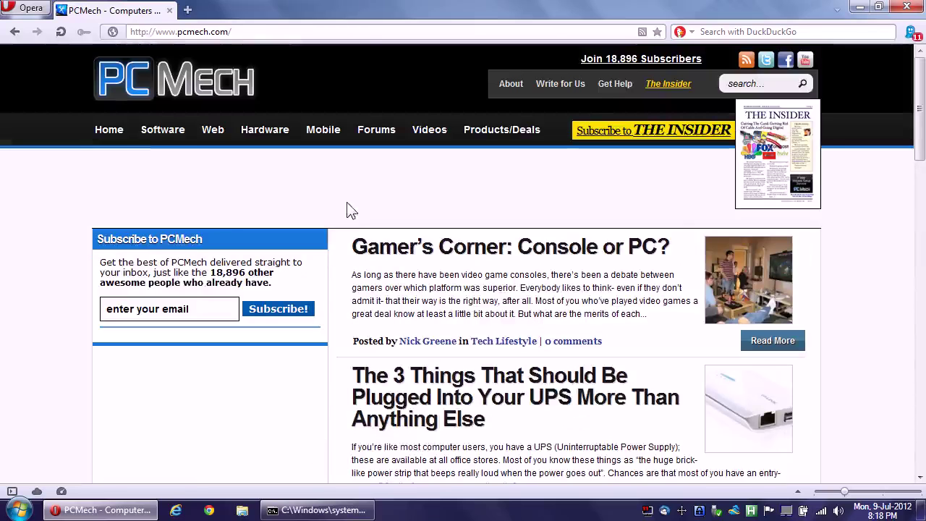
click(376, 32)
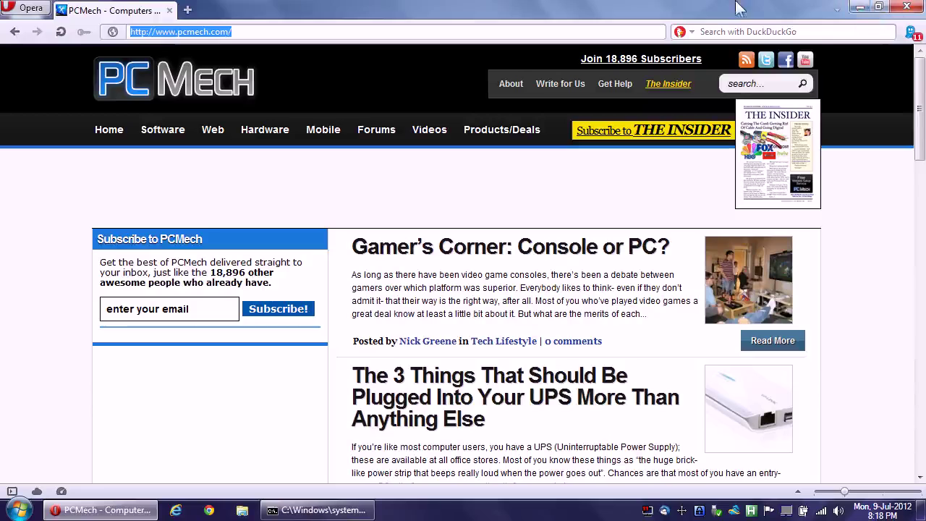
click(855, 9)
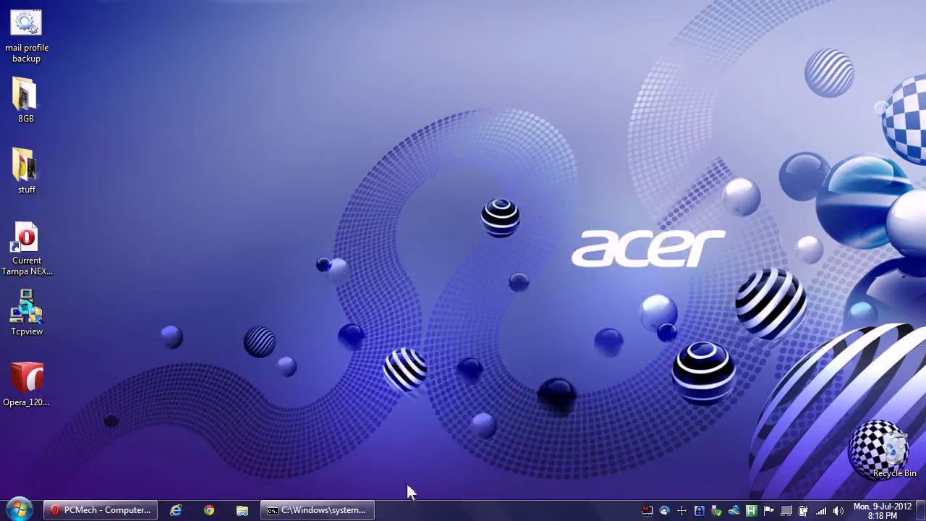
right_click(415, 515)
click(440, 466)
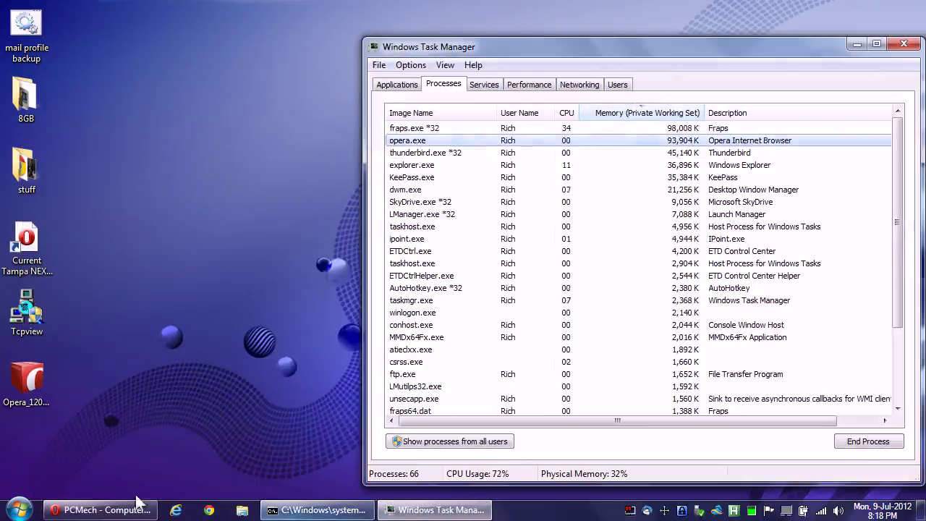
click(101, 510)
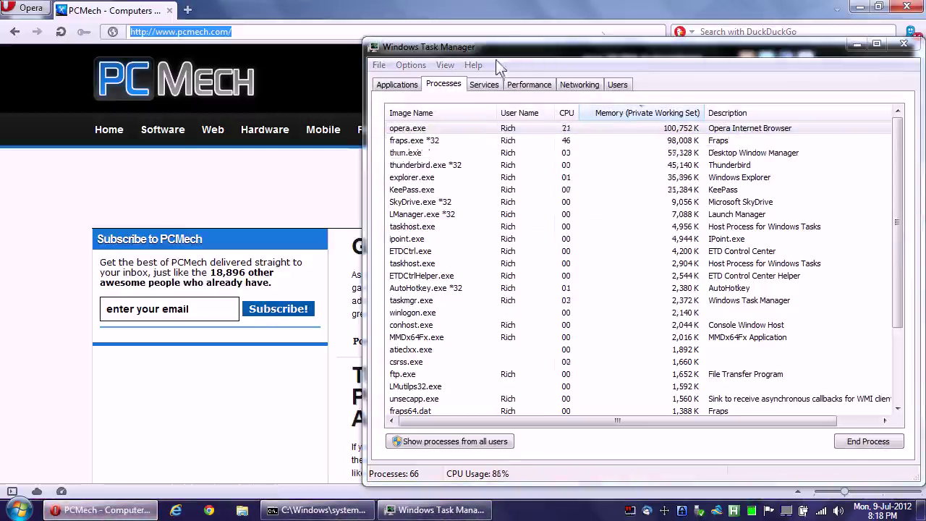
click(860, 7)
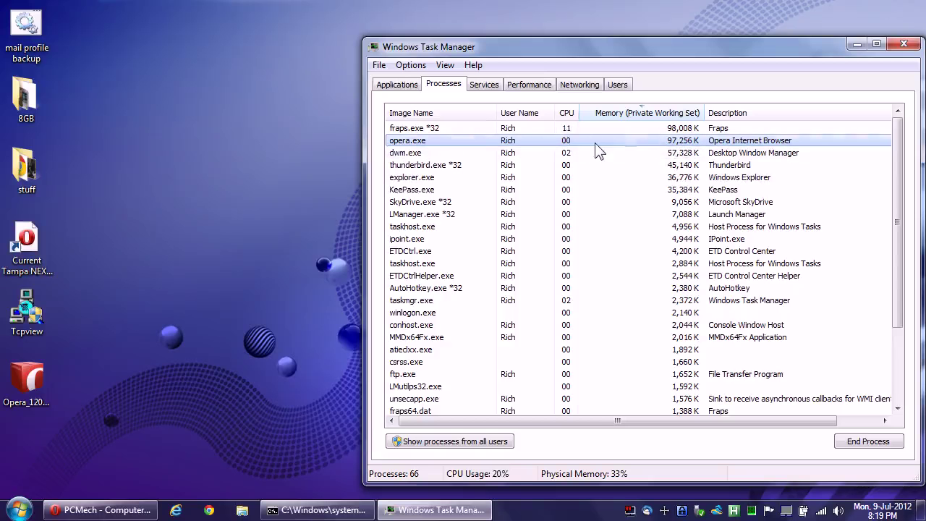
Close Task Manager, restore Opera and go to opera.com.
click(903, 46)
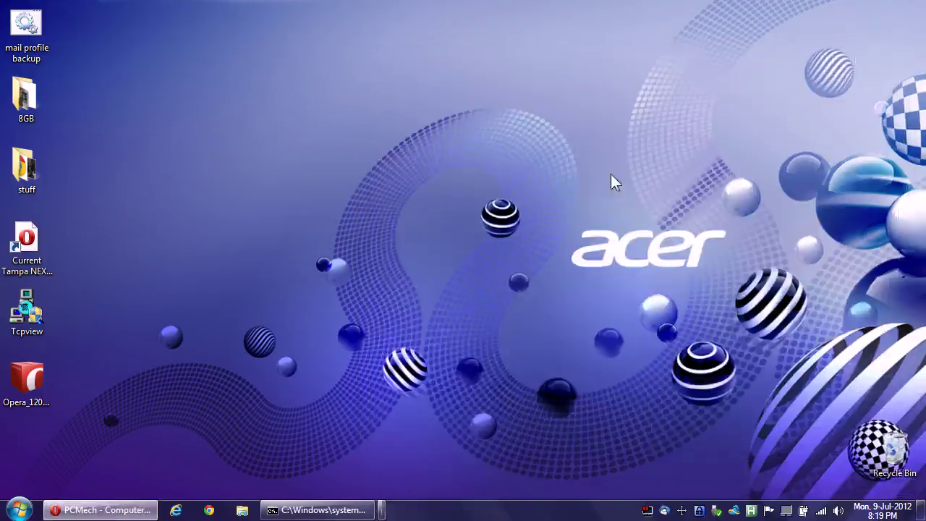
click(101, 510)
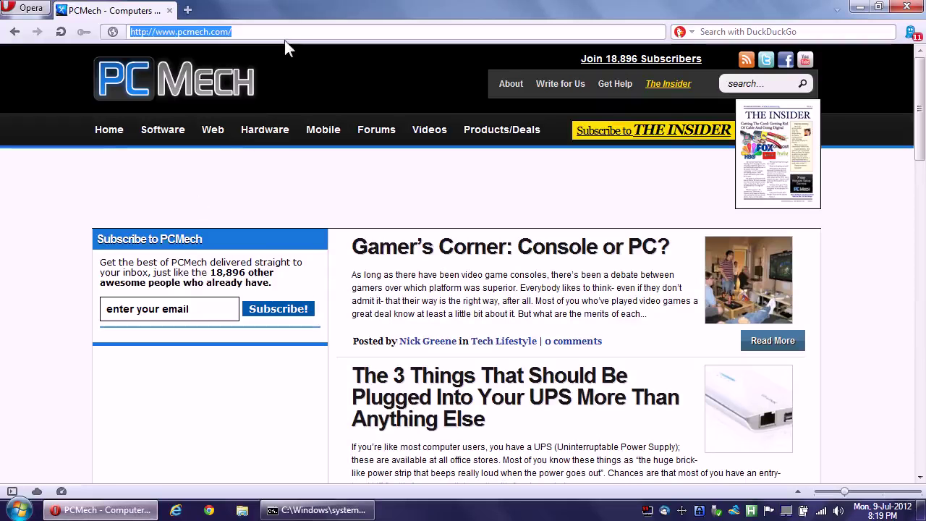
text(opera.com)
key(Return)
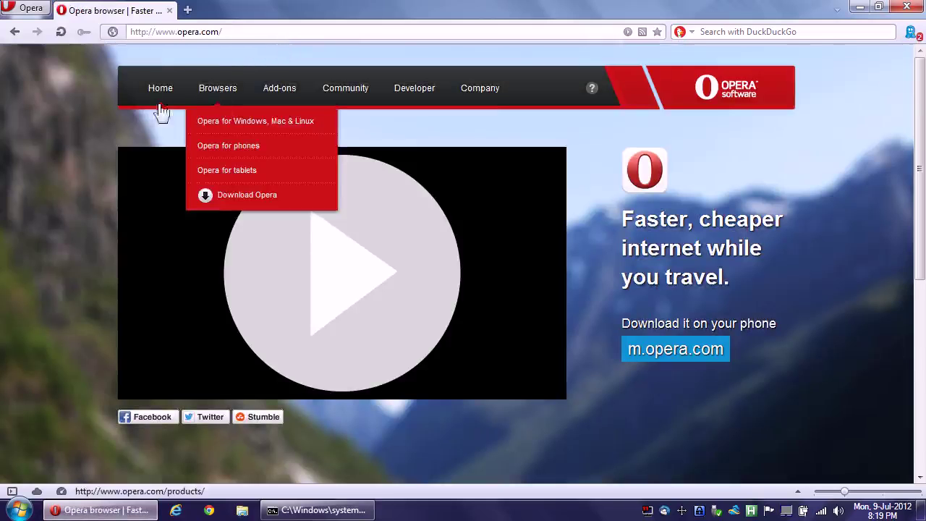
Open the Opera for Windows, Mac & Linux browser page and skim it.
mouse_move(258, 113)
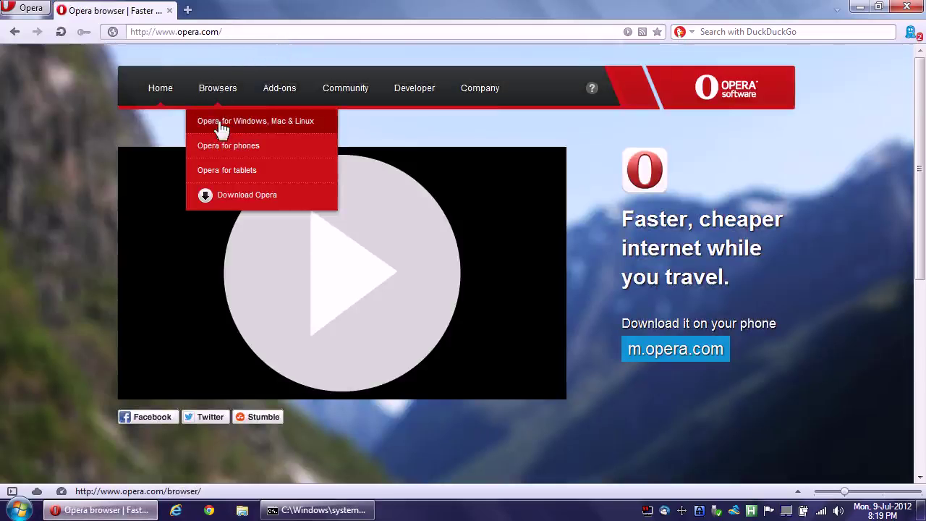
click(281, 124)
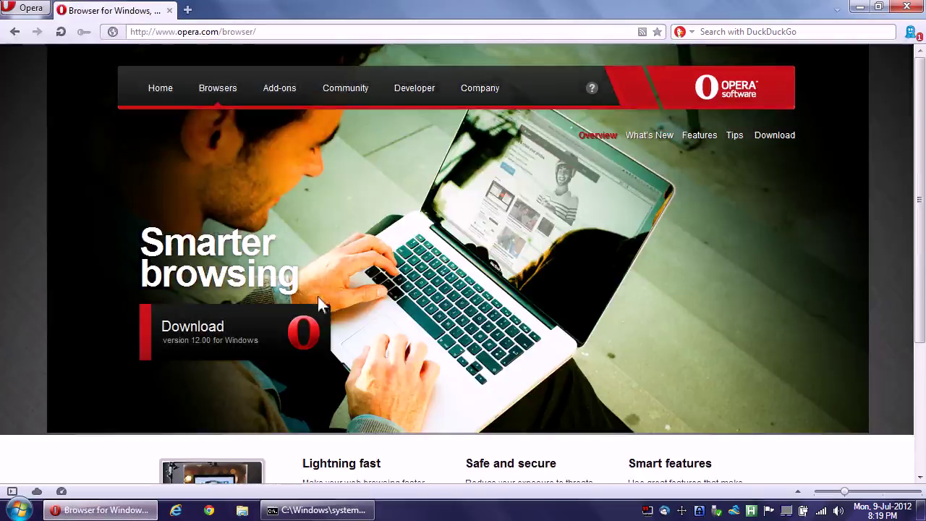
scroll(108, 264, down, 5)
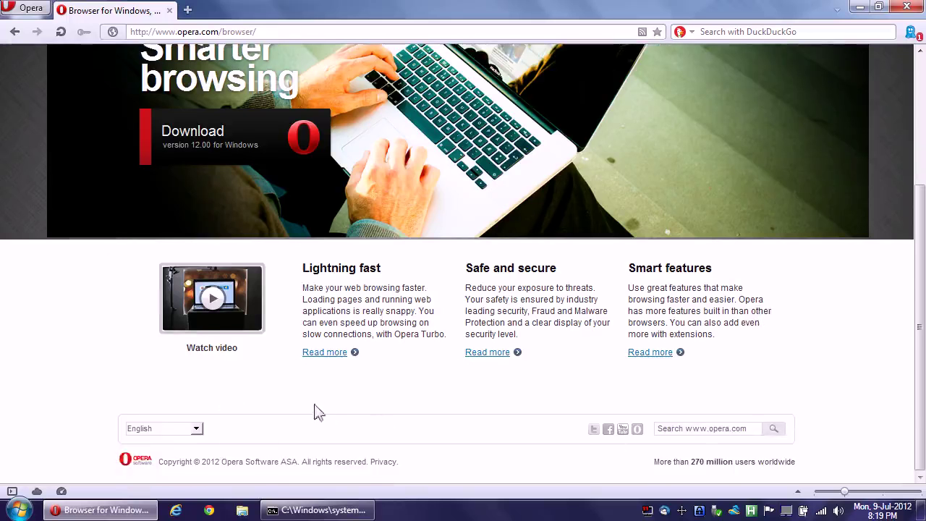
scroll(187, 384, up, 5)
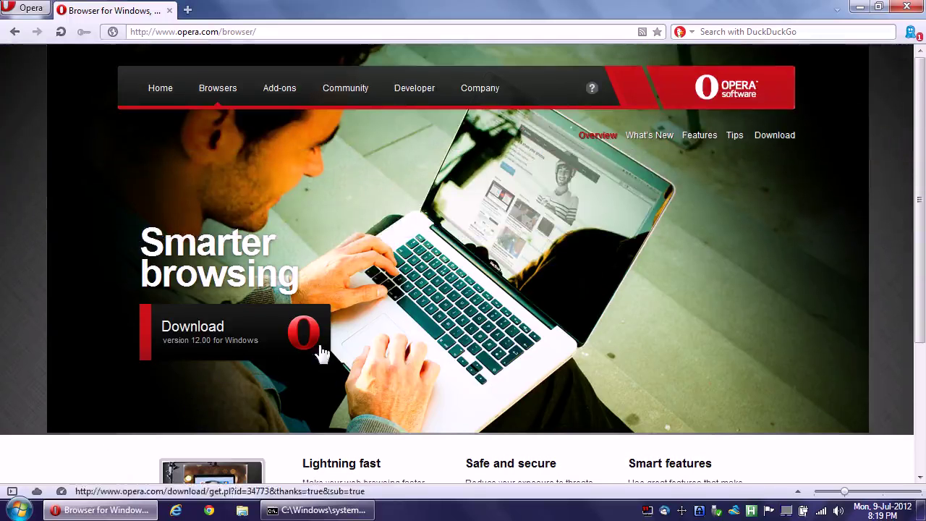
On the Opera 12.00 download page, choose the English (US) installer and 64 bit architecture.
click(775, 136)
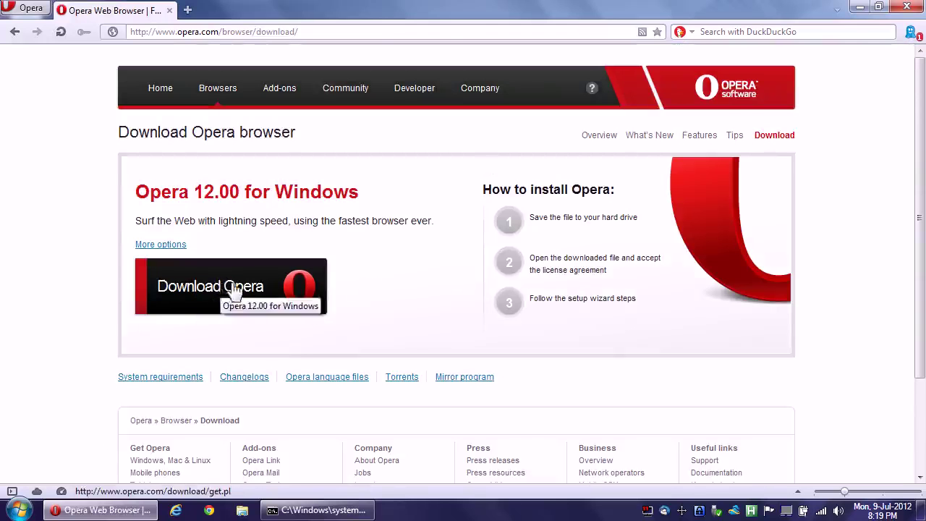
click(156, 245)
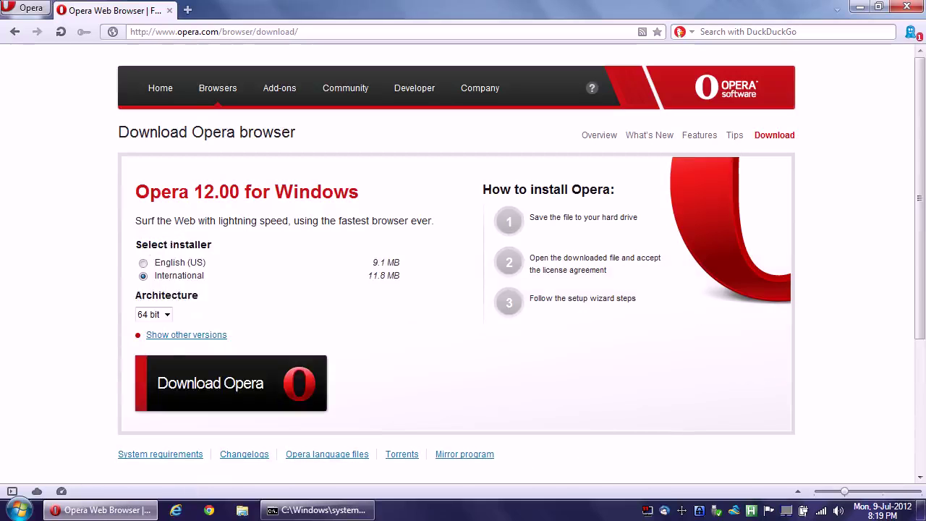
click(152, 314)
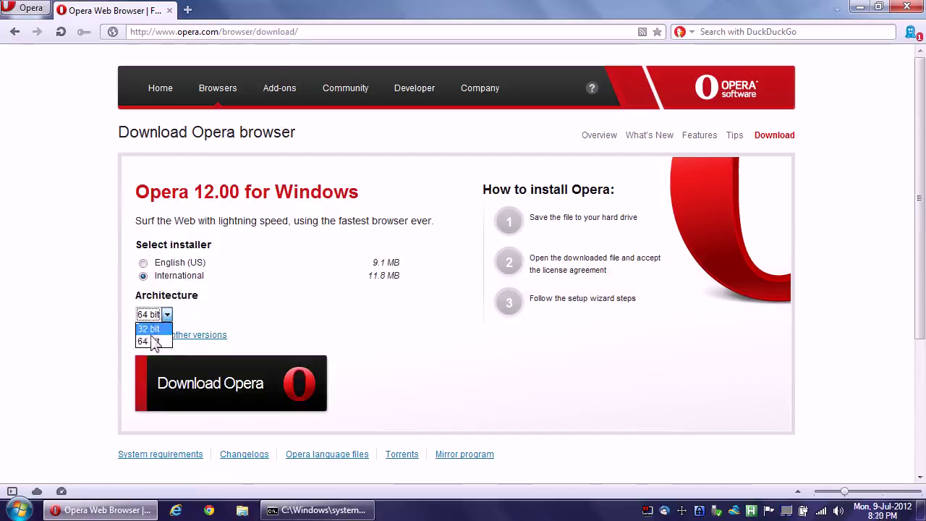
click(154, 341)
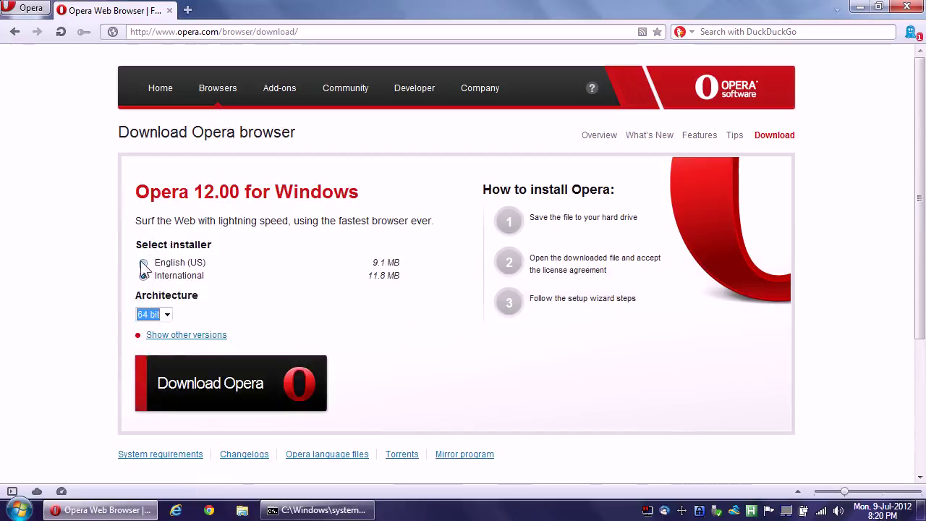
click(145, 275)
click(144, 263)
click(153, 314)
click(154, 318)
click(192, 319)
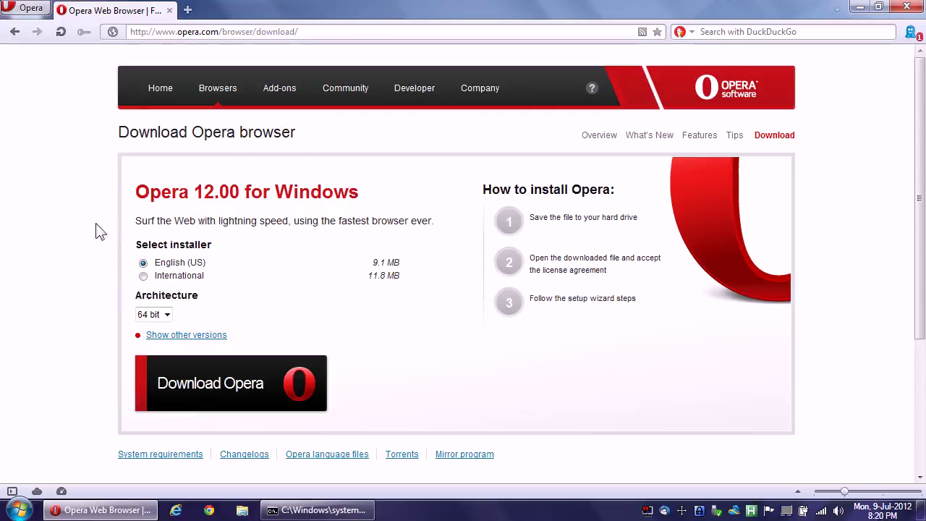
Open Get Extensions from the Opera menu in a new tab, then return with Ctrl+Tab.
click(30, 8)
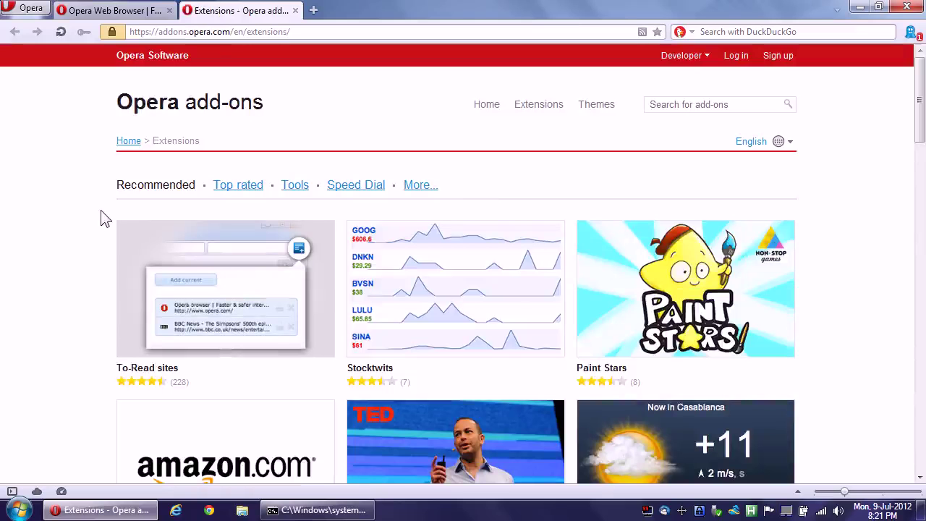
key(ctrl+Tab)
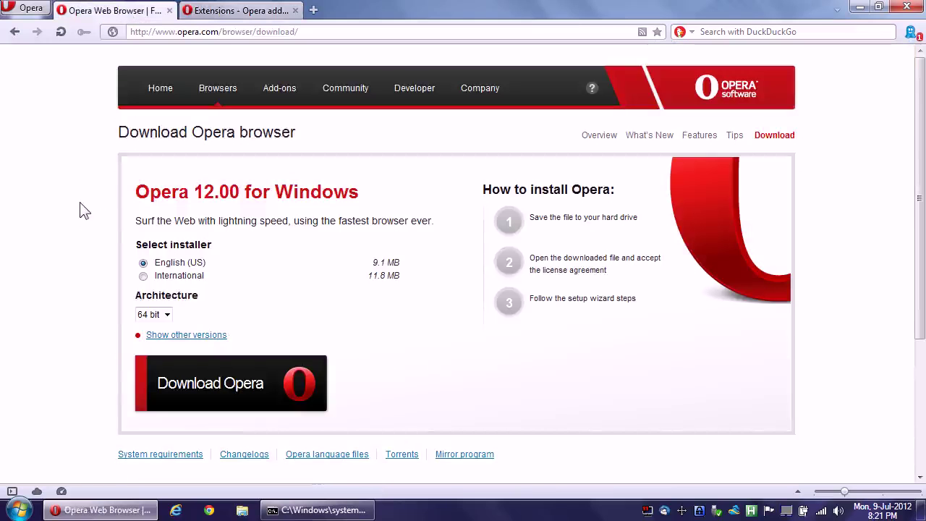